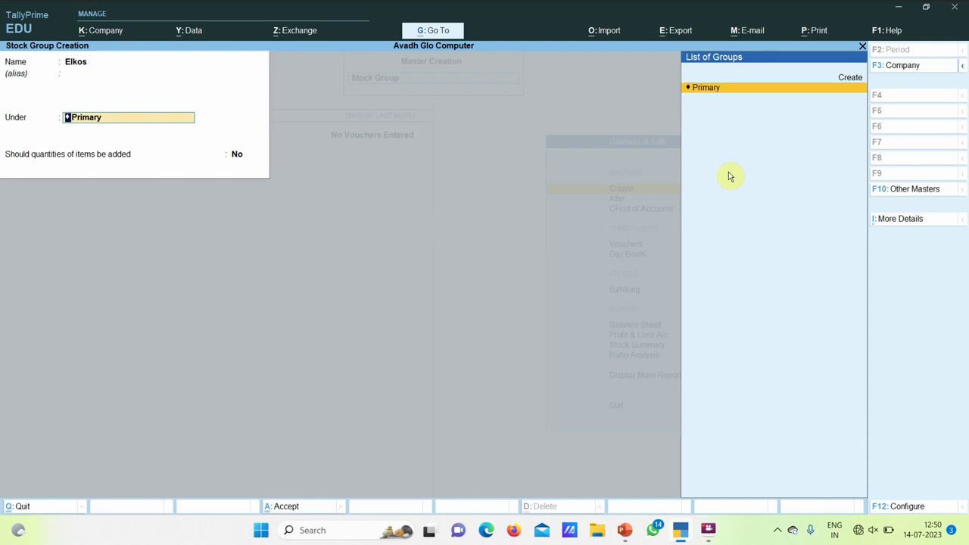
Place the Elkos stock group under Primary, enable adding quantities of items, save it and leave stock group creation
key(Return)
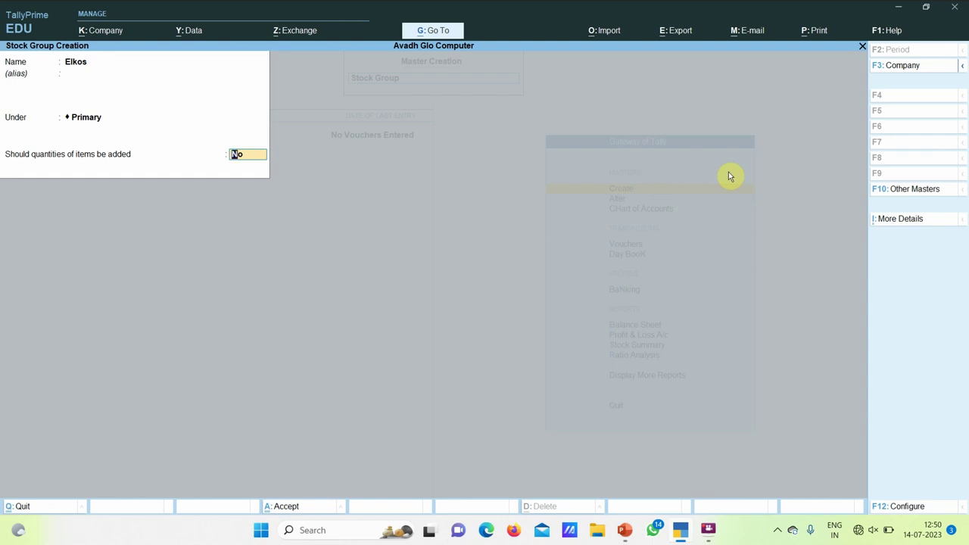
text(y)
key(Return)
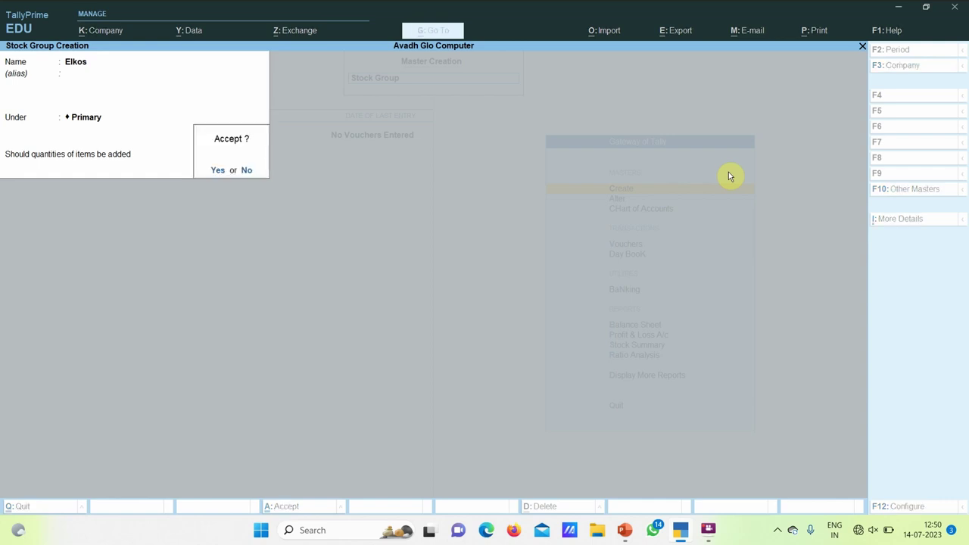
key(Return)
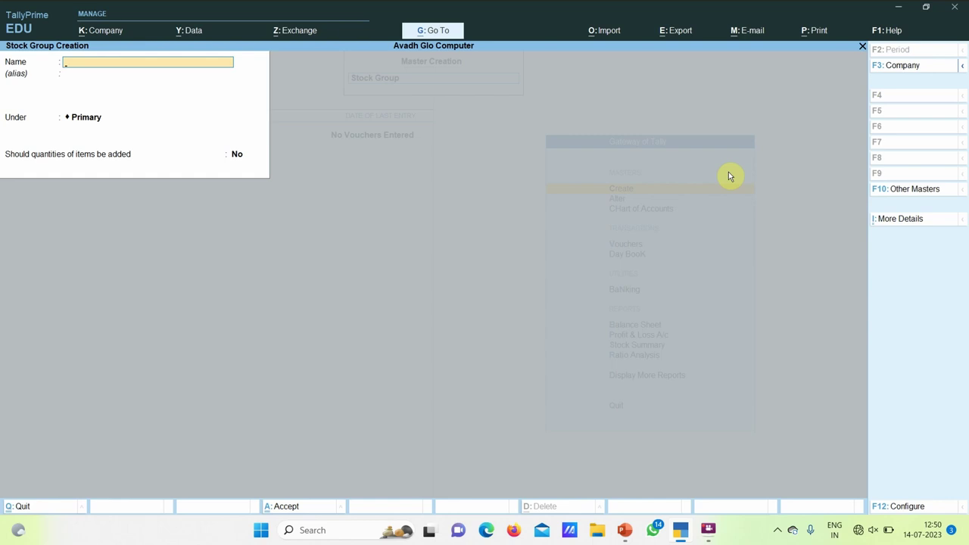
key(Escape)
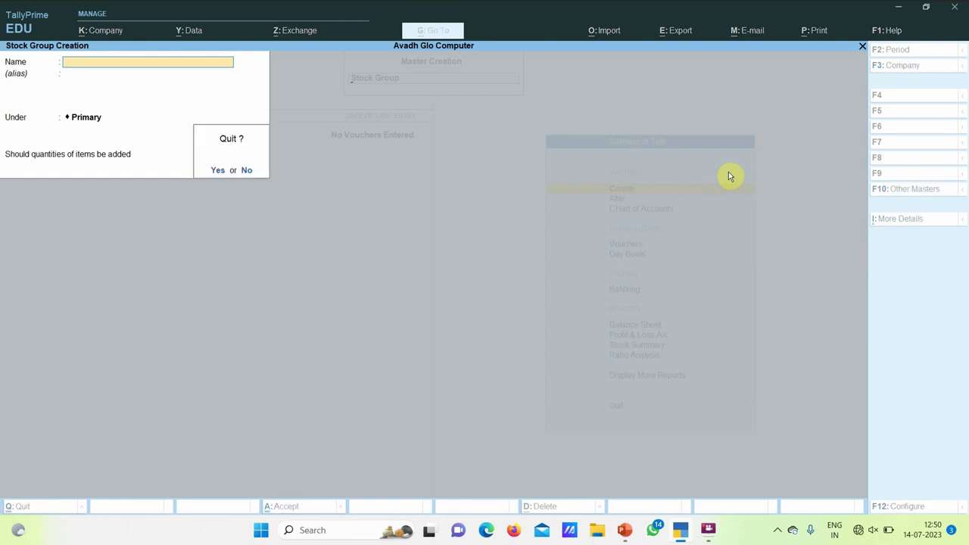
key(Return)
Create a stock category named Ball Pen under Primary, save it and return to the list of masters
key(Down)
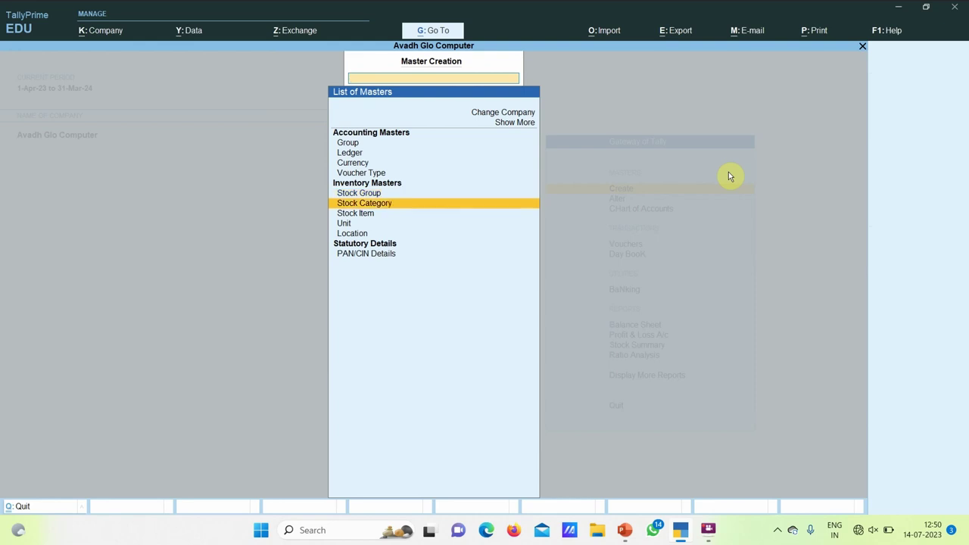
key(Return)
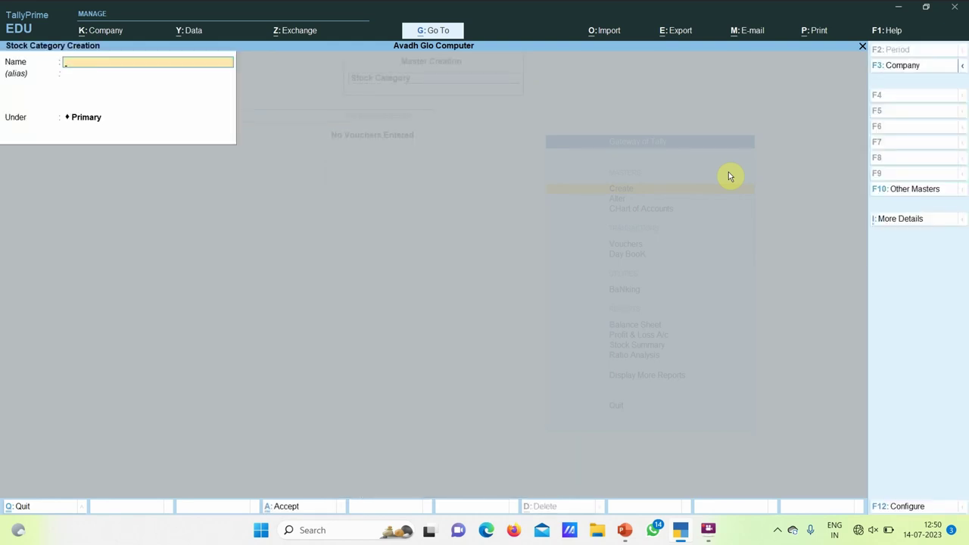
text(Ball Pen)
key(Return)
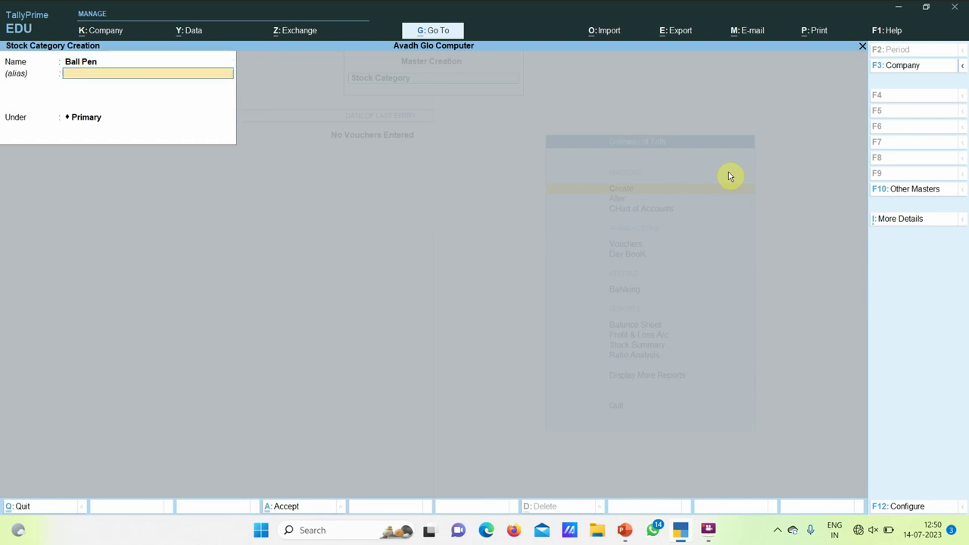
key(Return)
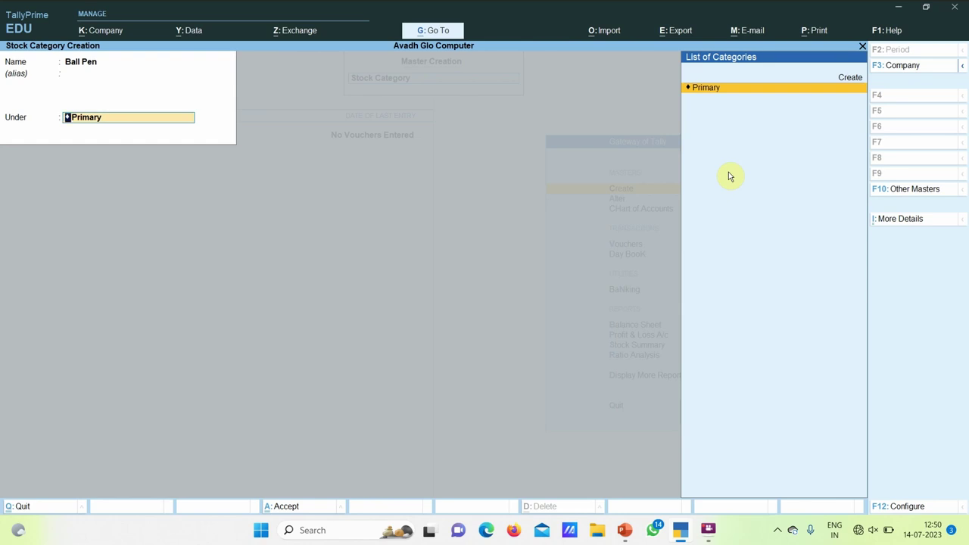
key(Return)
key(Return)
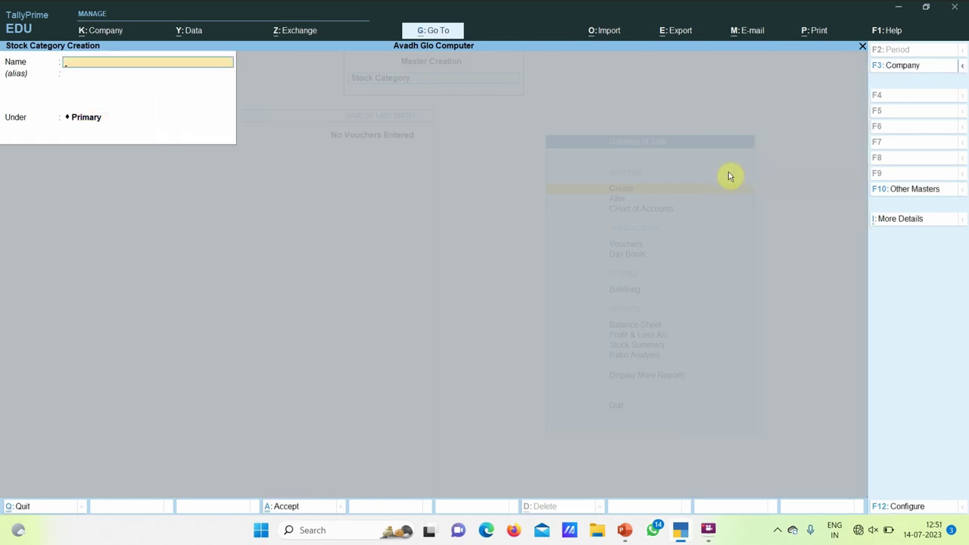
key(Escape)
key(Return)
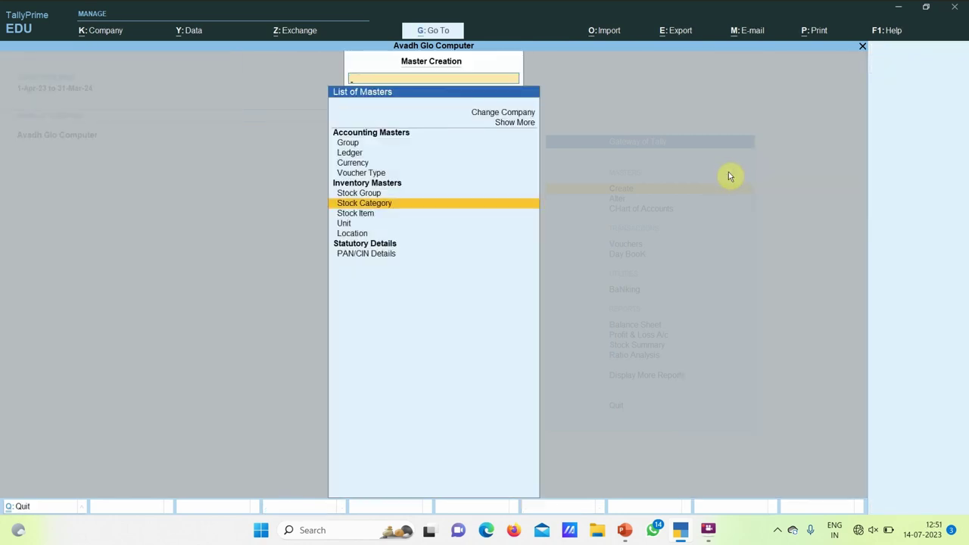
Create a simple unit with the symbol Box and the formal name Boxs, and return to the list of masters
key(Down)
key(Down)
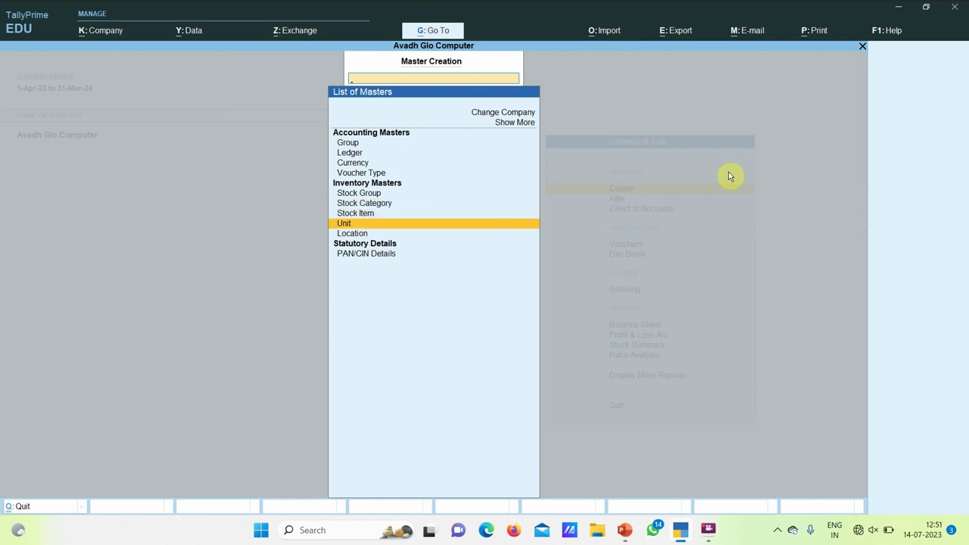
key(Return)
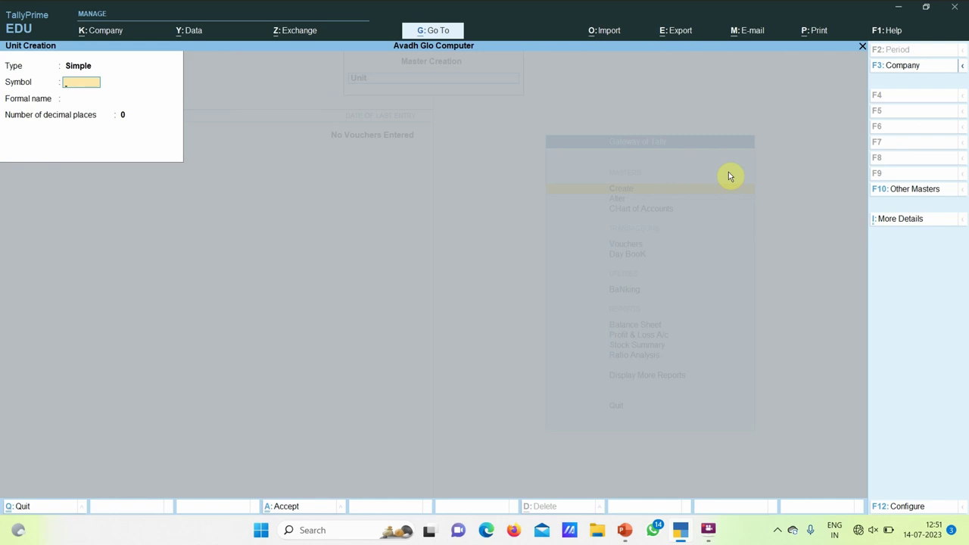
text(Box)
key(Return)
text(B)
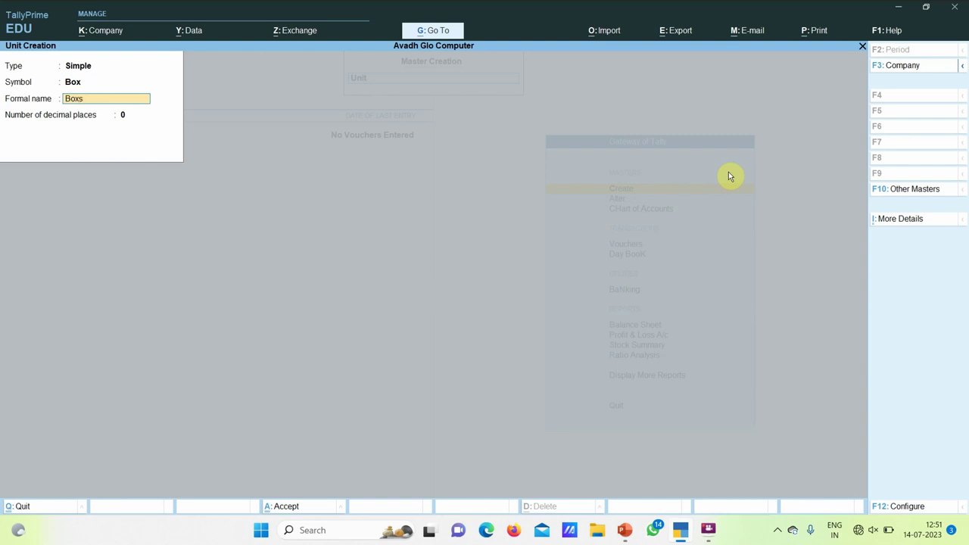
key(Return)
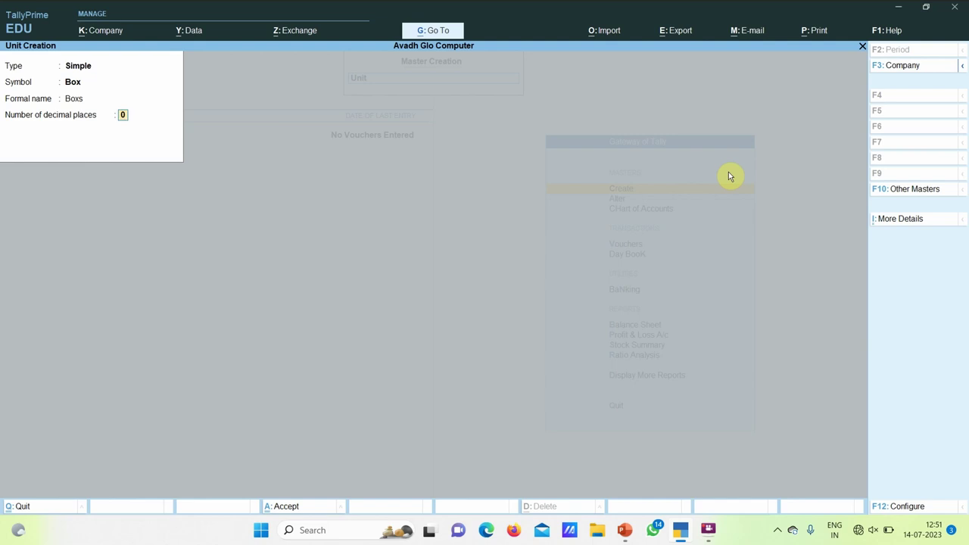
text(1)
text(0)
key(Return)
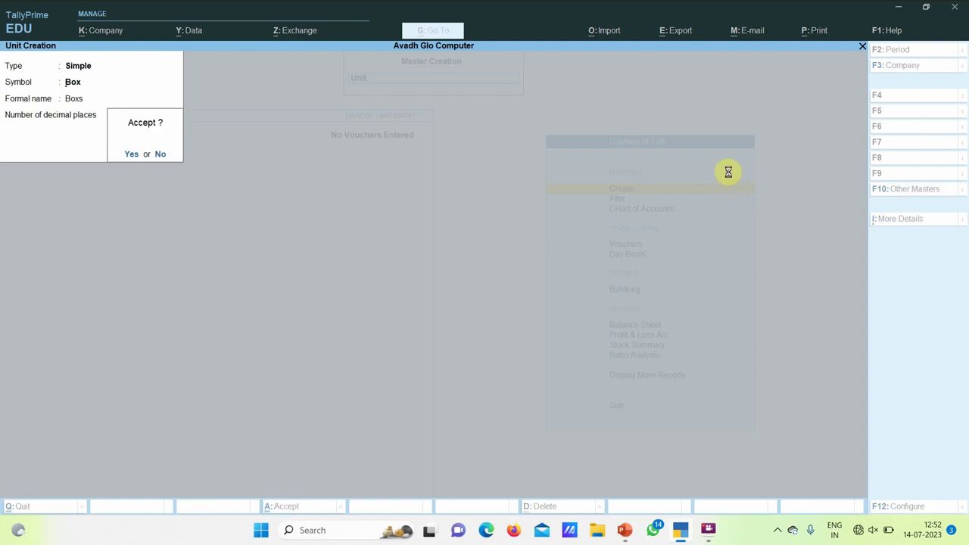
key(Return)
key(Escape)
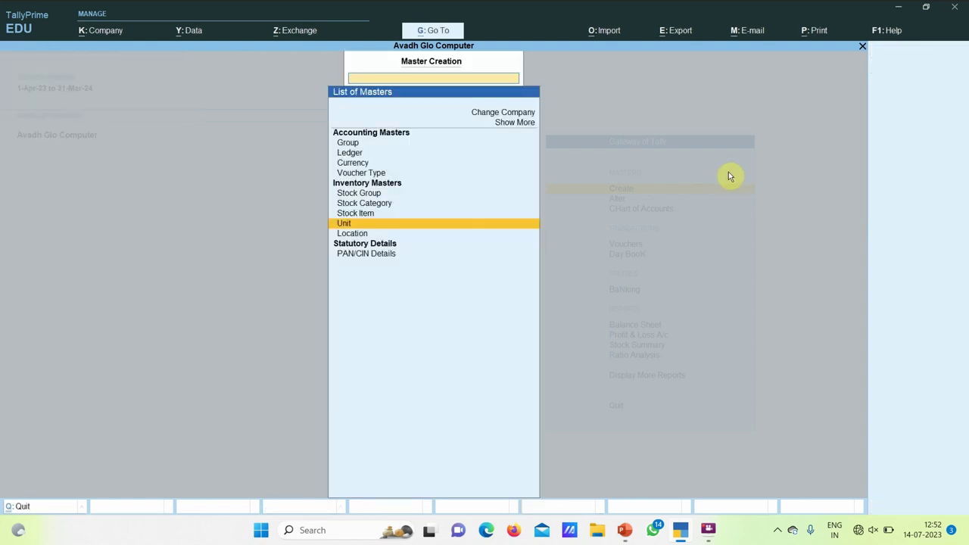
Start a new stock item and name it "Blkos Better Ball Pen (Blue)", leaving the alias empty
key(Up)
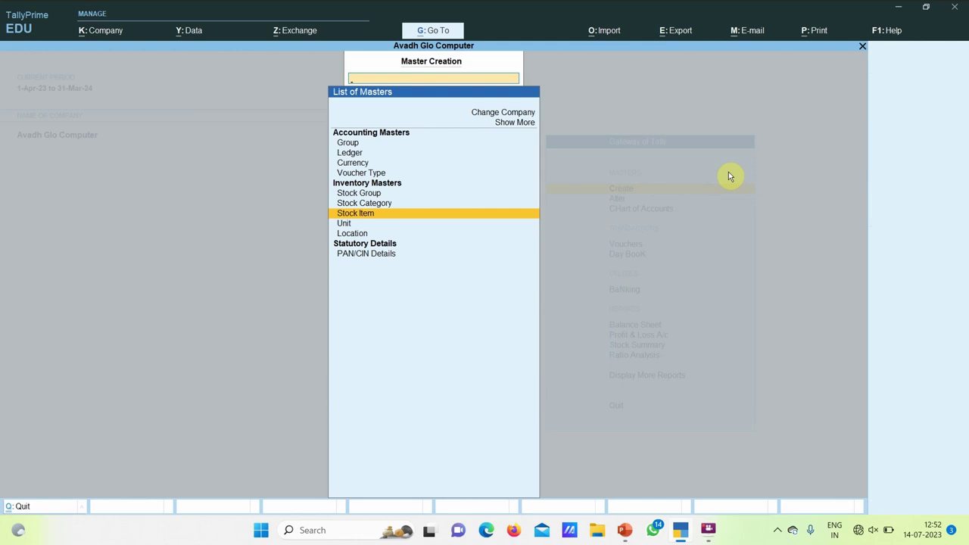
key(Return)
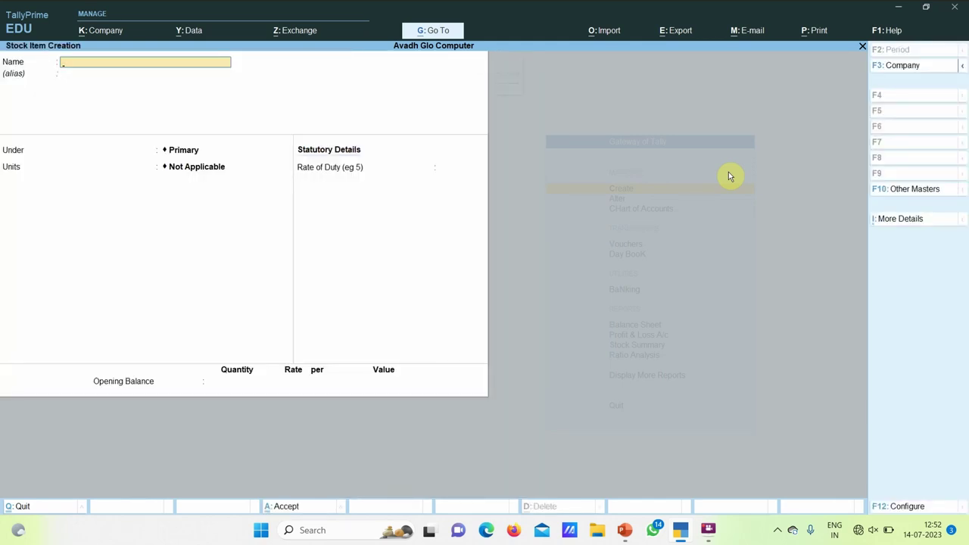
text(Blkos Better Ball Pen (Bl)
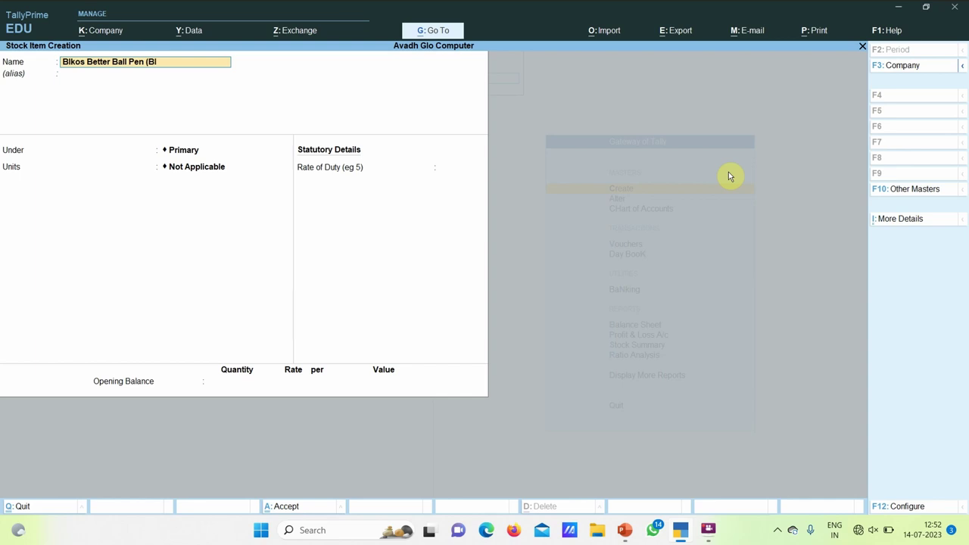
text(ue)
key(Return)
key(Return)
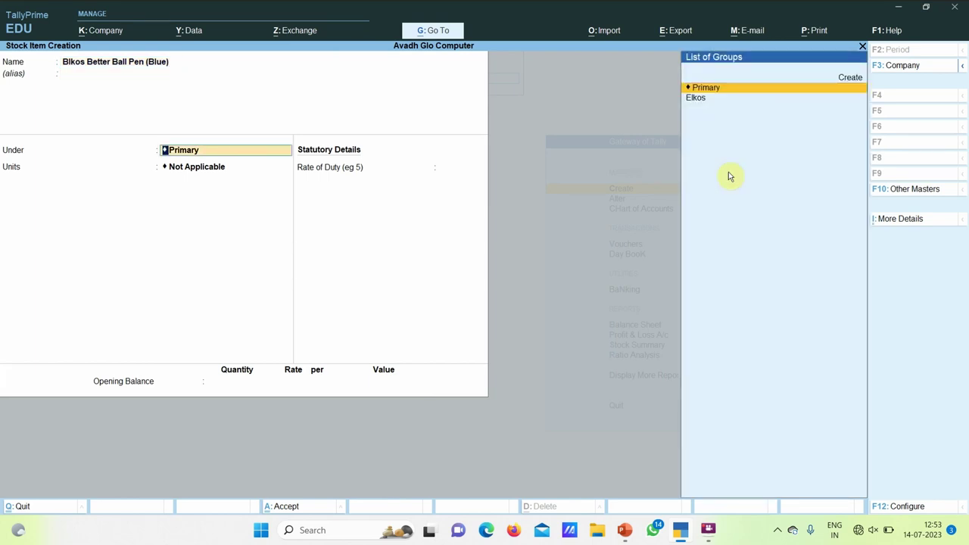
Assign the stock item to the Elkos group and set its units to Box
key(Down)
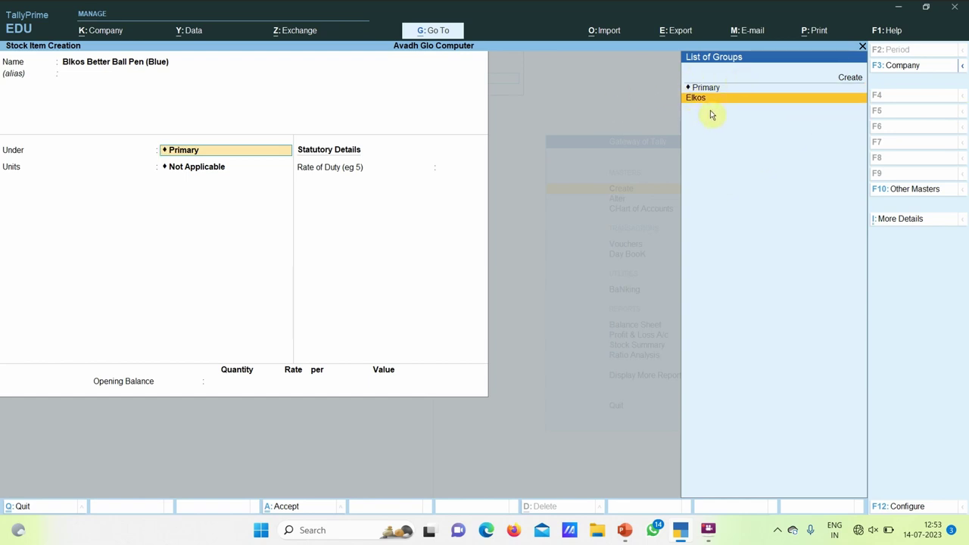
key(Return)
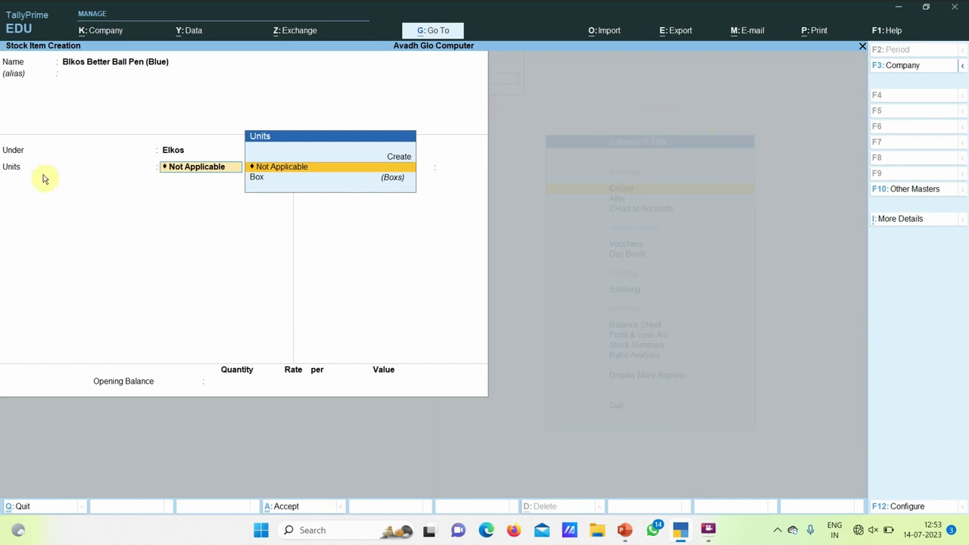
key(Down)
key(Return)
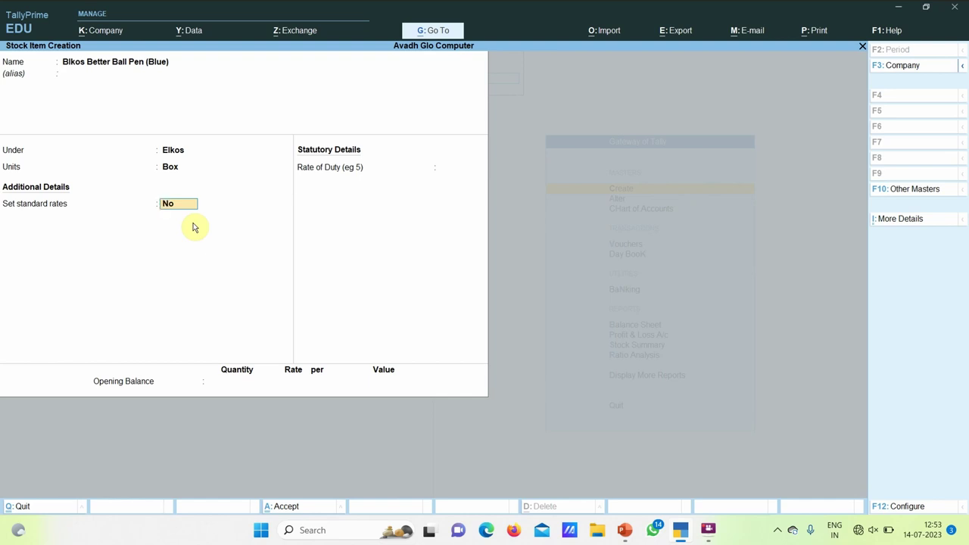
Enable standard rates for the stock item and enter a standard cost of 1500 per Box applicable from 1-Jul-23
text(y)
key(Return)
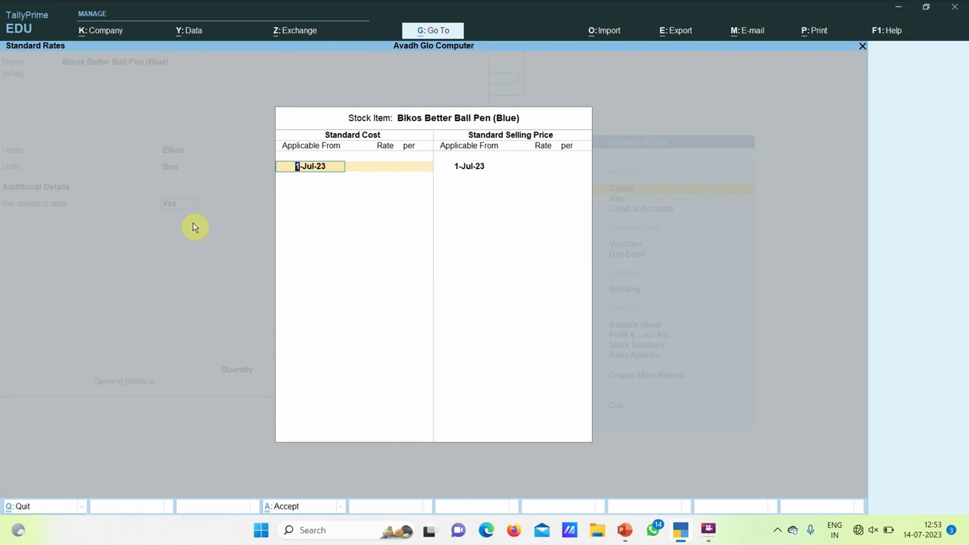
key(Return)
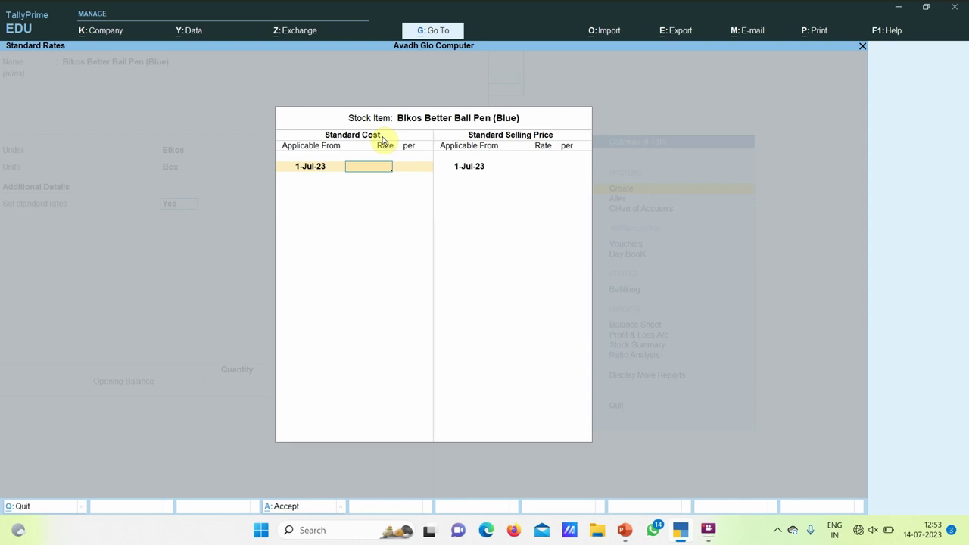
text(1500)
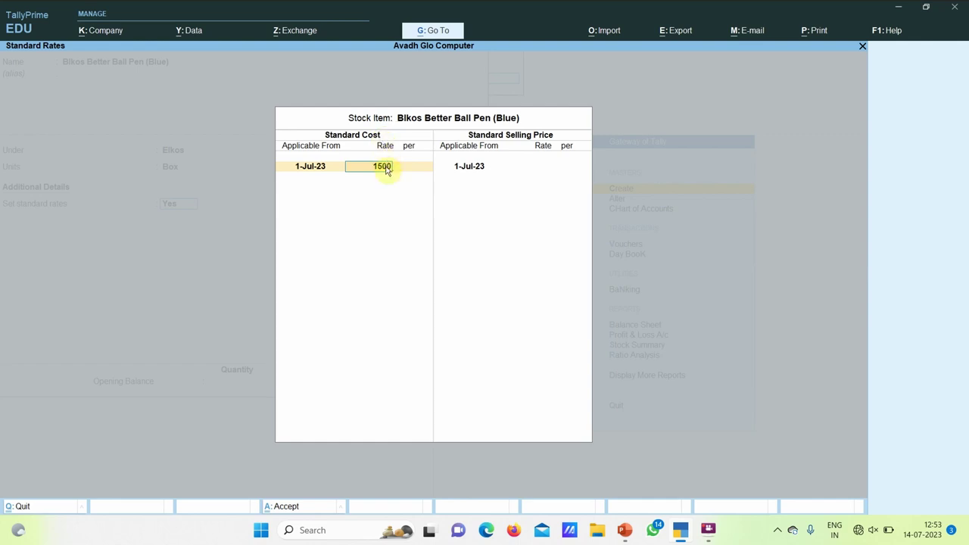
key(Return)
key(Return)
key(Return)
Enter a standard selling price of 1750 per Box applicable from 1-Jul-23 and return to the stock item form
key(Return)
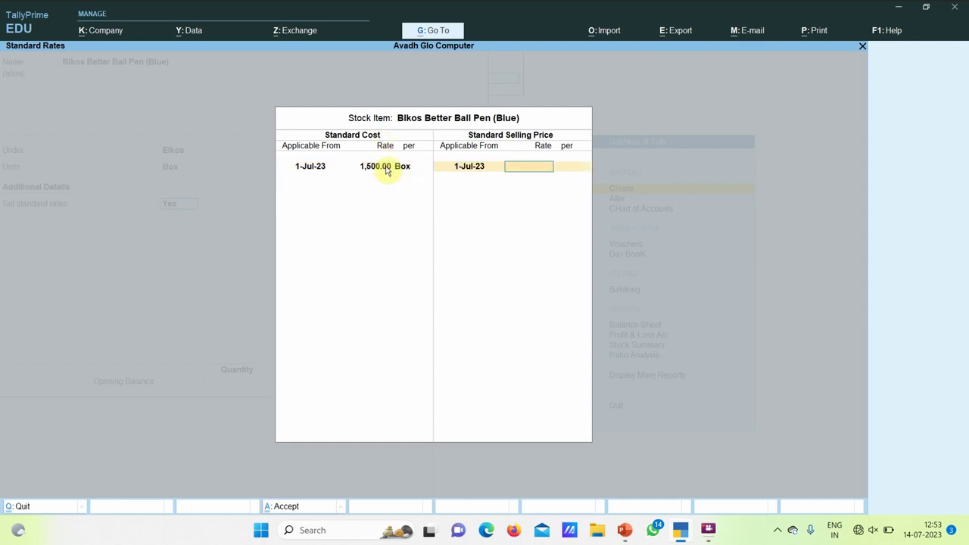
text(1750)
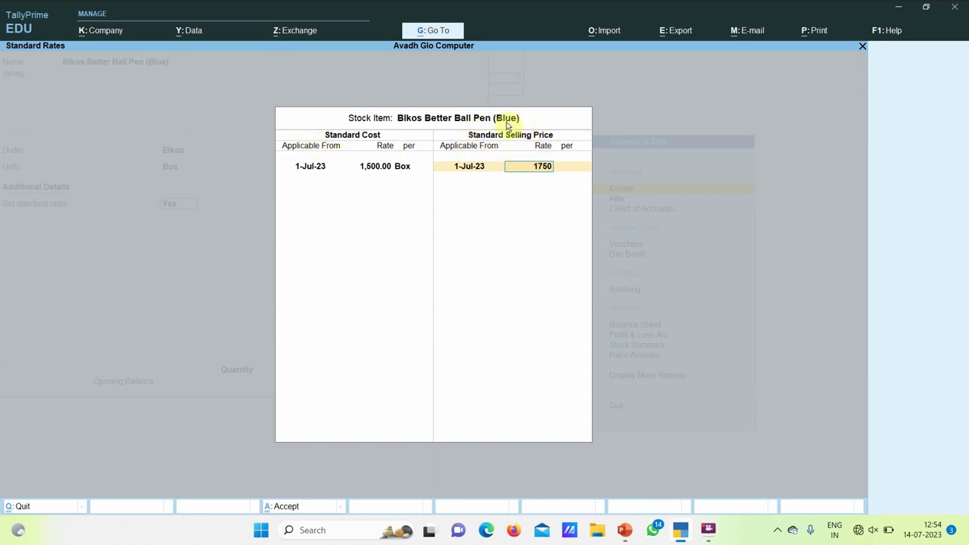
key(Return)
key(Return)
key(Return)
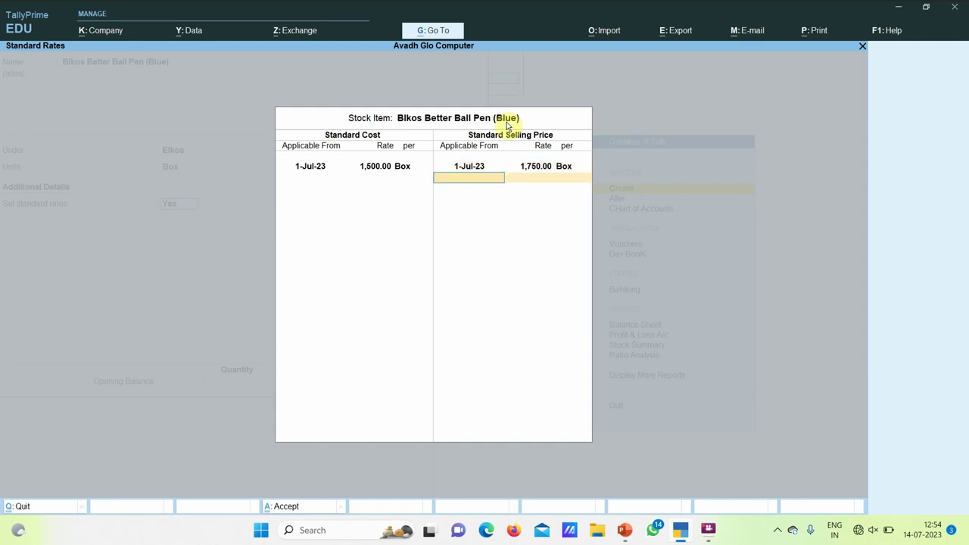
key(Return)
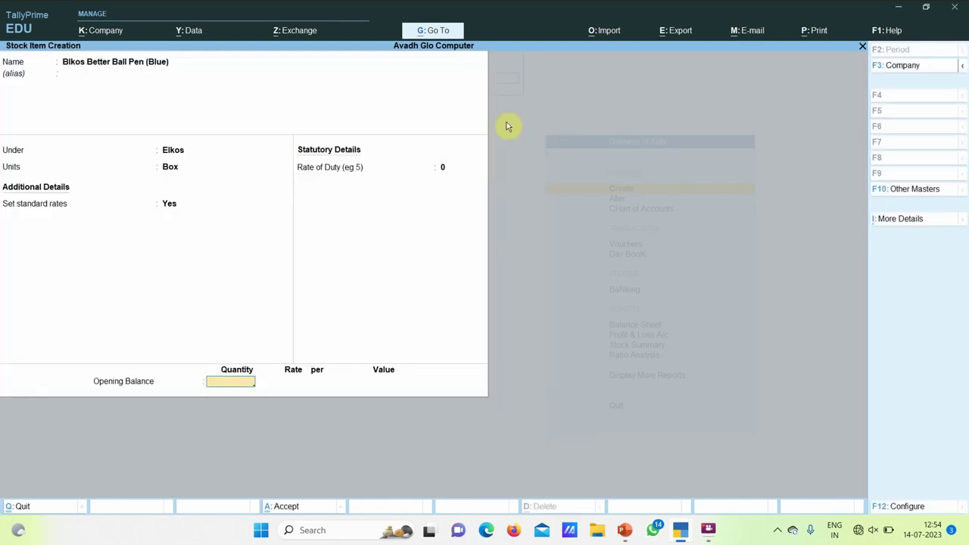
Save the stock item without an opening balance and return to the Gateway of Tally
key(Return)
key(Return)
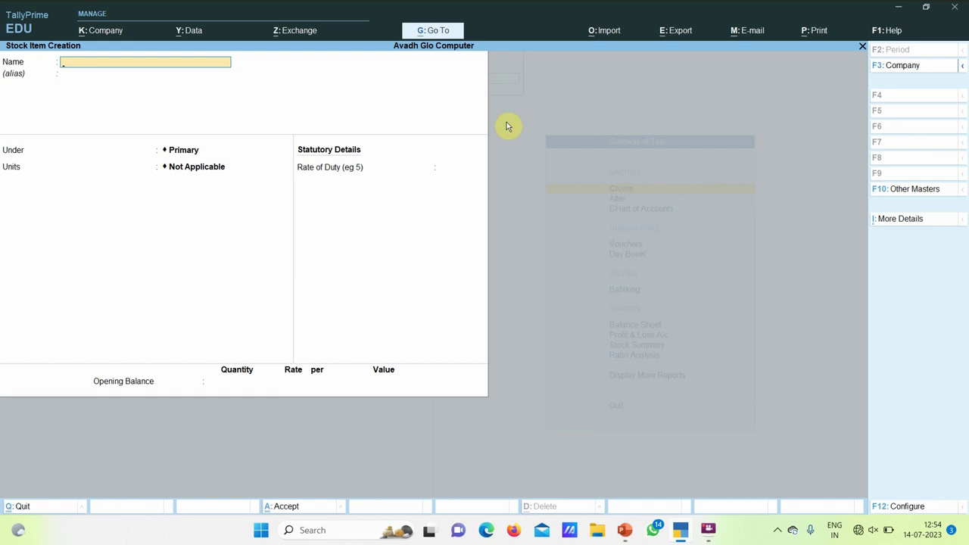
key(Escape)
key(Return)
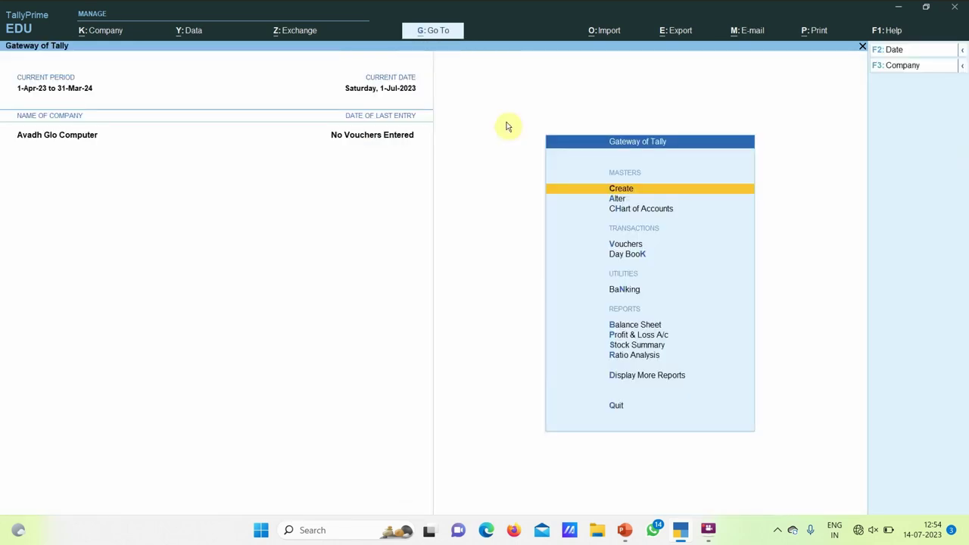
Open the creation form for a new ledger
key(Return)
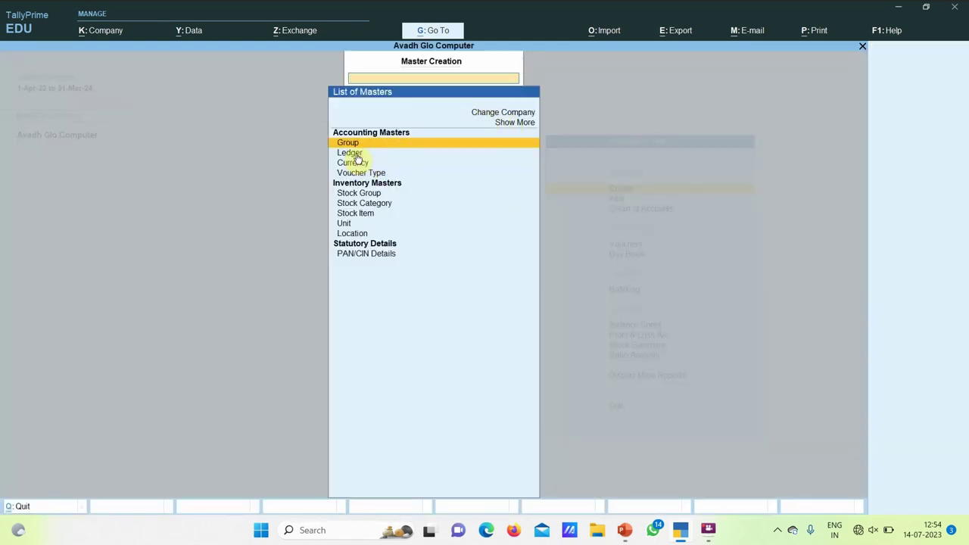
key(Down)
key(Return)
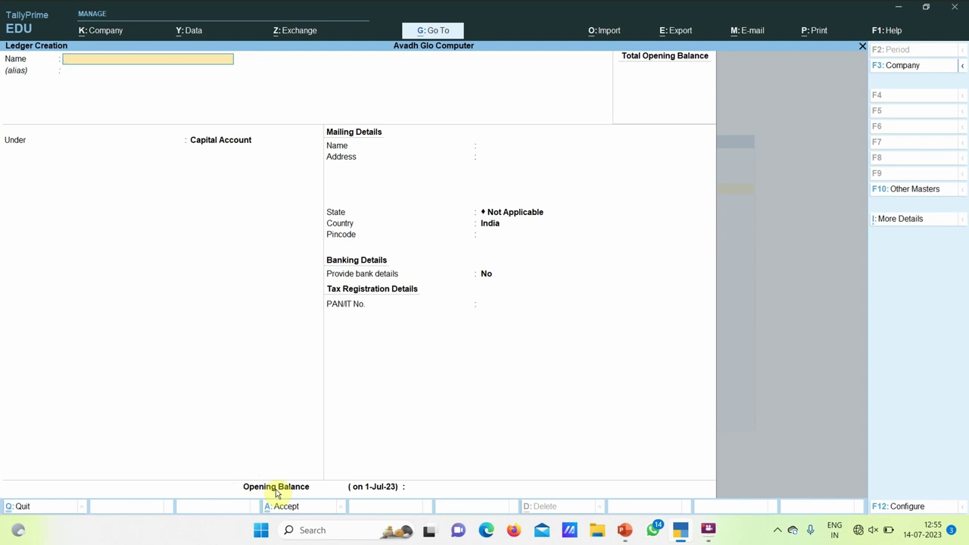
Cycle through the open windows to consult the PowerPoint slide with the Item and Ledger tables
key(alt+Tab)
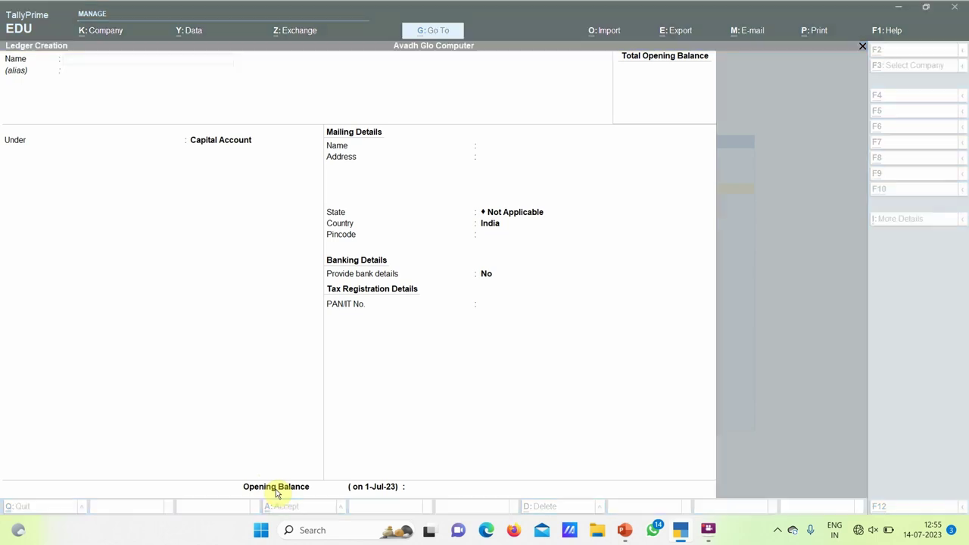
key(Tab)
key(Tab)
key(Tab)
key(Tab)
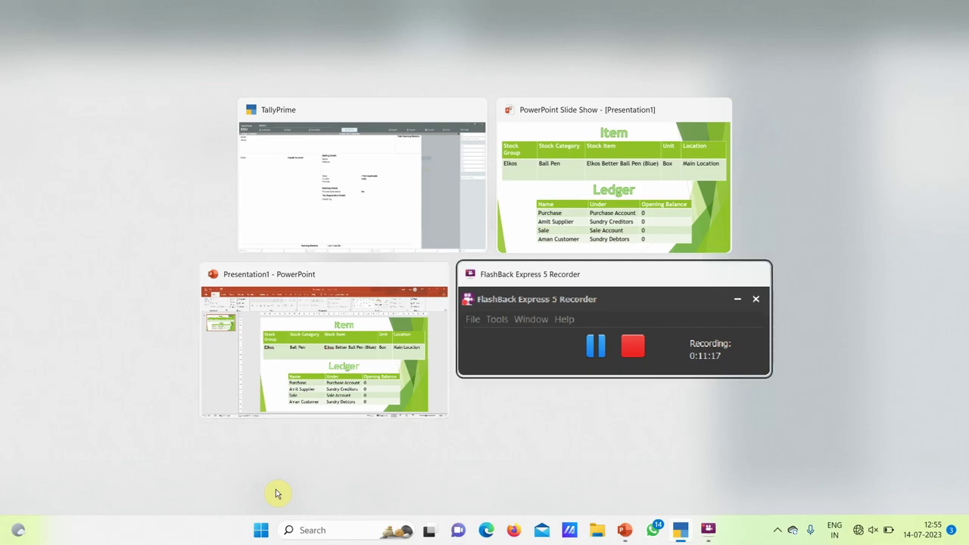